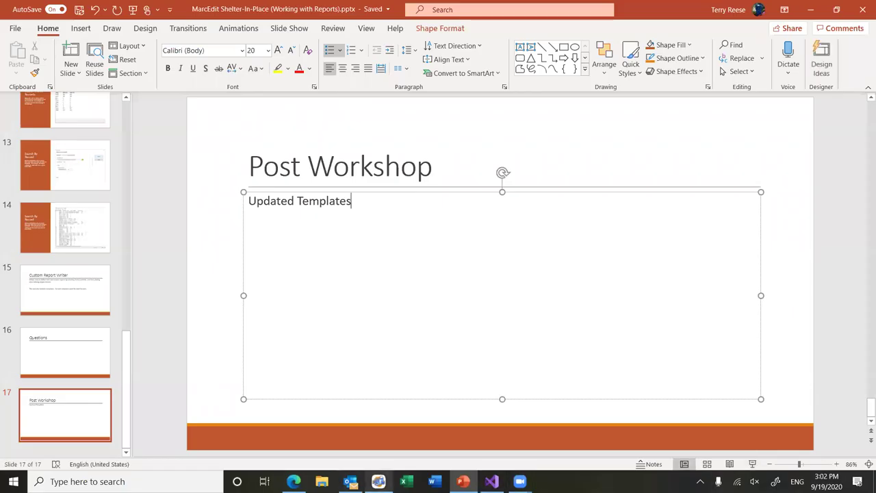
# - Bring the MarcEdit 7.2.220 main window in front of the PowerPoint slide
pyautogui.click(378, 481)
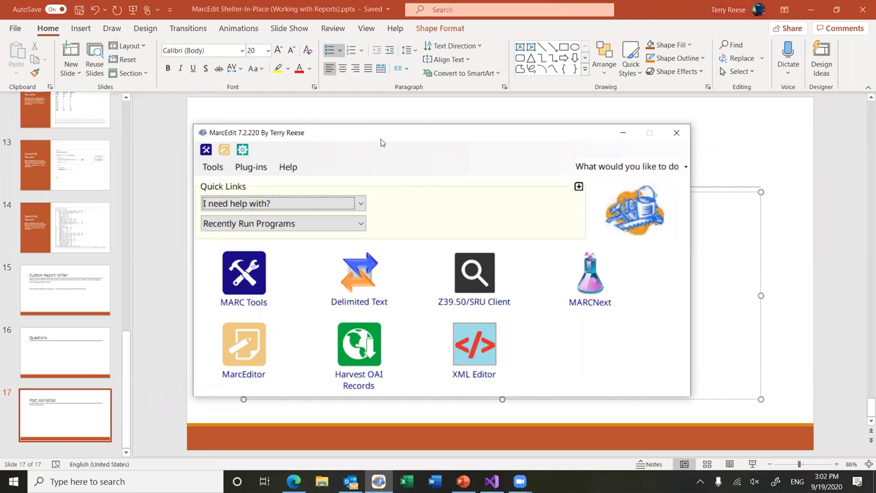
# - Open the MarcEditor and load BibExport-Skidmore.mrk from Recent Files
pyautogui.click(241, 348)
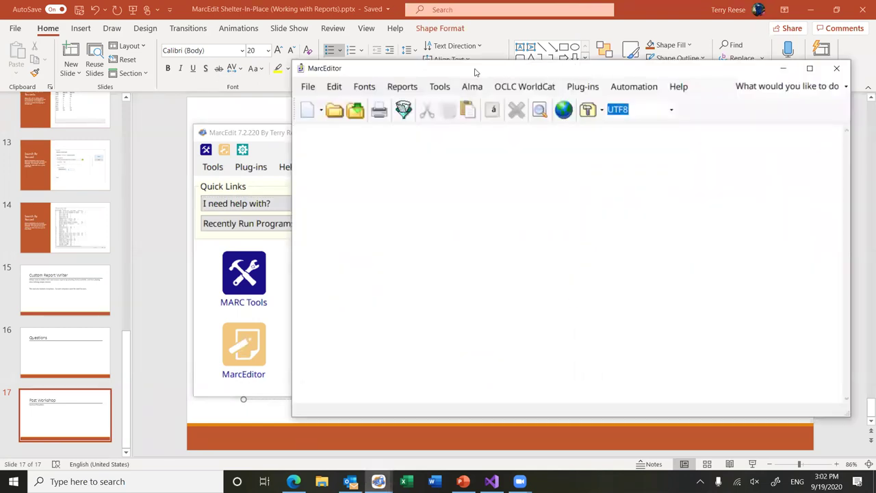
pyautogui.moveTo(472, 70); pyautogui.dragTo(362, 67)
pyautogui.click(197, 82)
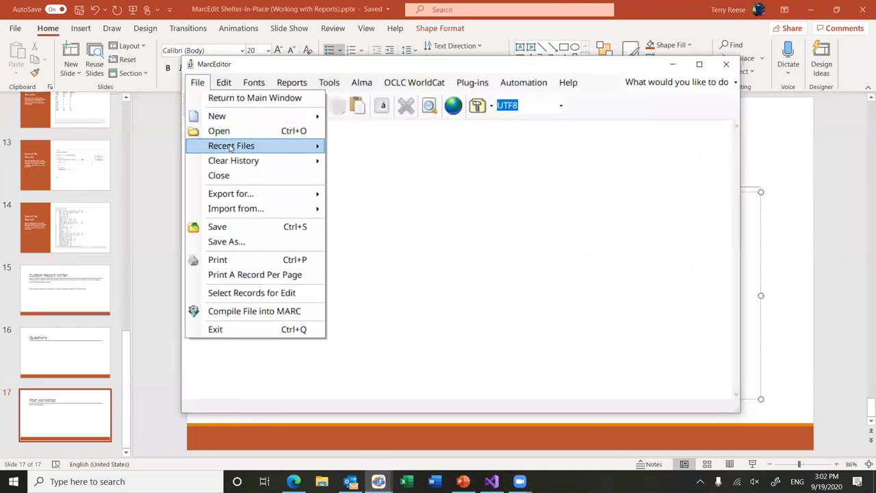
pyautogui.moveTo(230, 145)
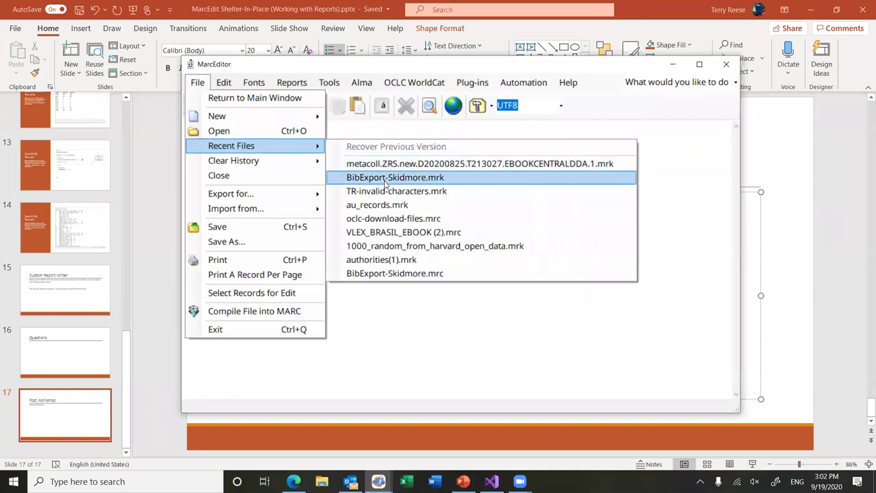
pyautogui.click(383, 177)
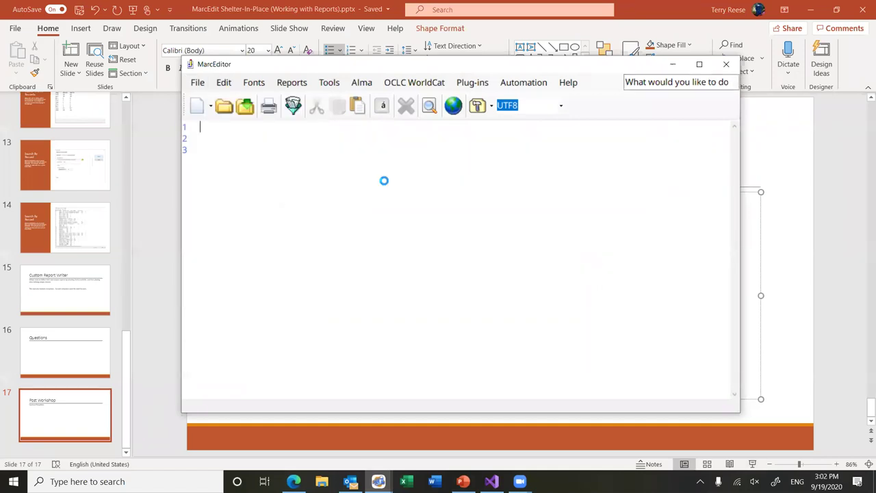
# - Open the Custom Report generator from the Reports menu
pyautogui.click(335, 85)
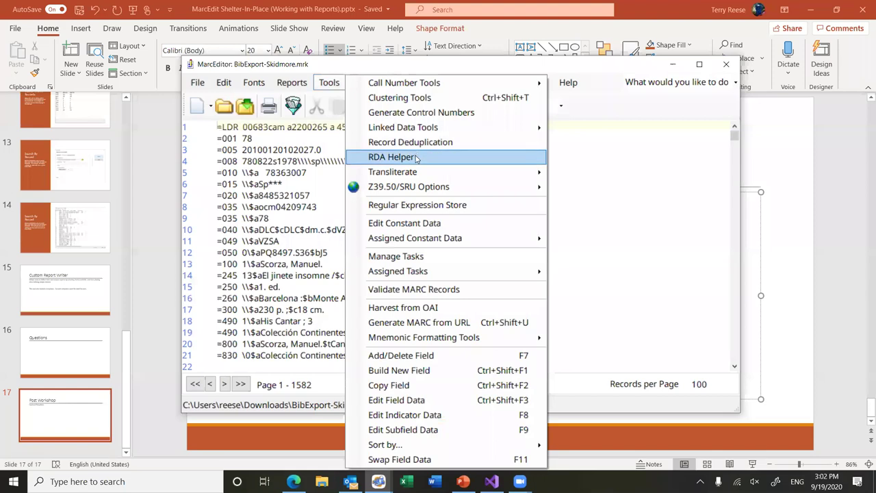
pyautogui.moveTo(285, 81)
pyautogui.click(299, 99)
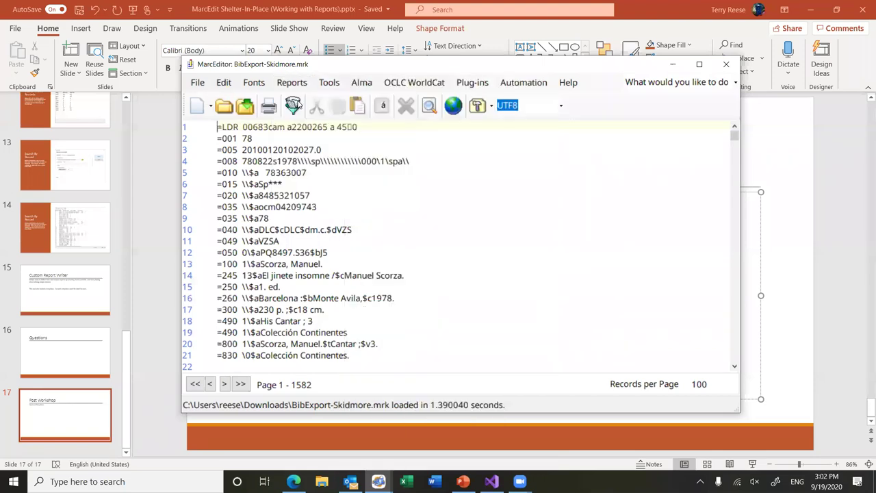
# - Under Custom Formatted, set the report output to spinelabel.txt, replacing the existing file
pyautogui.click(376, 154)
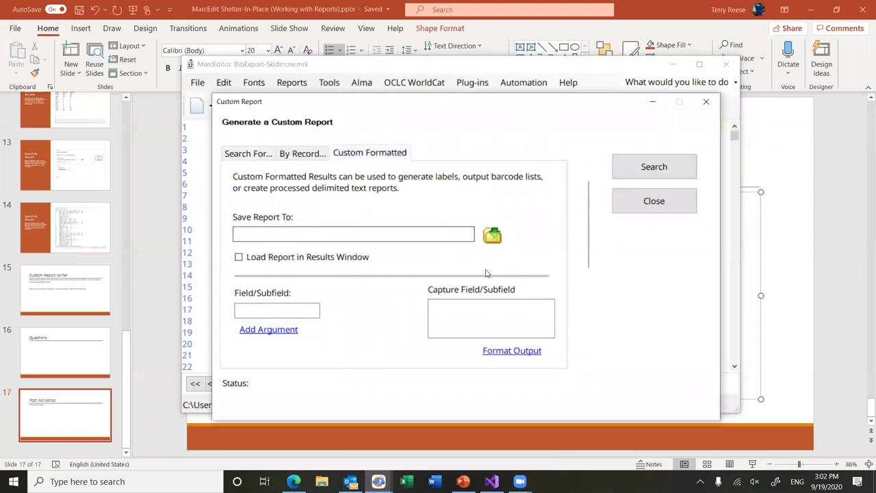
pyautogui.click(497, 241)
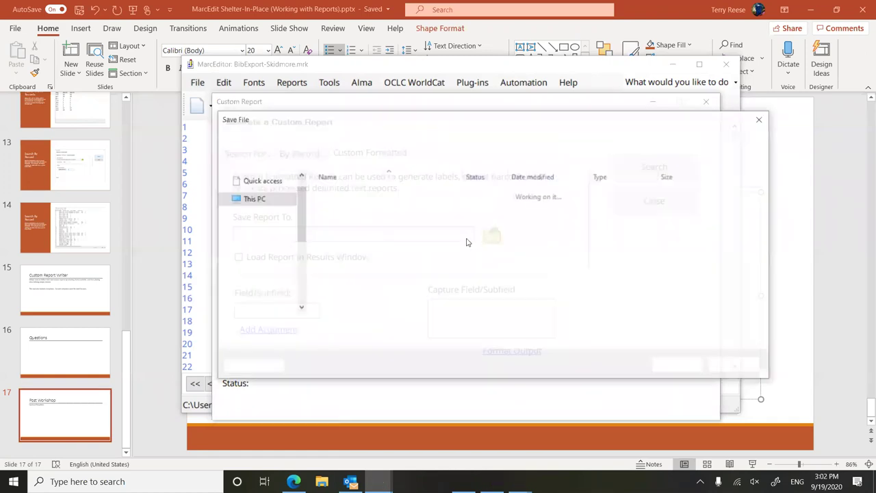
pyautogui.click(368, 253)
pyautogui.doubleClick(368, 253)
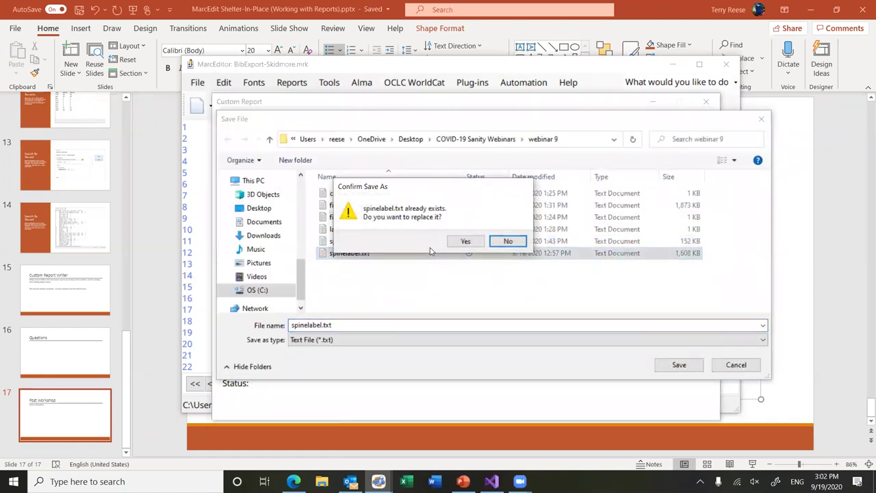
pyautogui.click(465, 240)
# - Apply and save the Spine Label Template output format, then generate the report
pyautogui.click(526, 349)
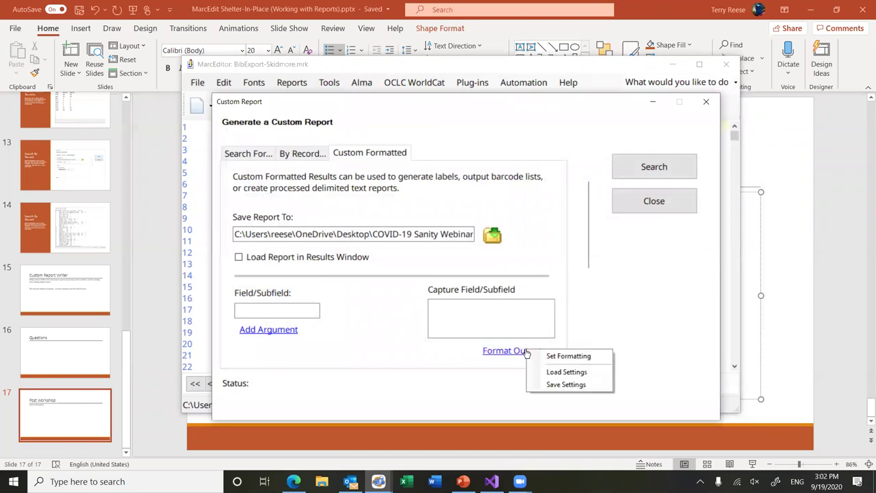
pyautogui.click(568, 356)
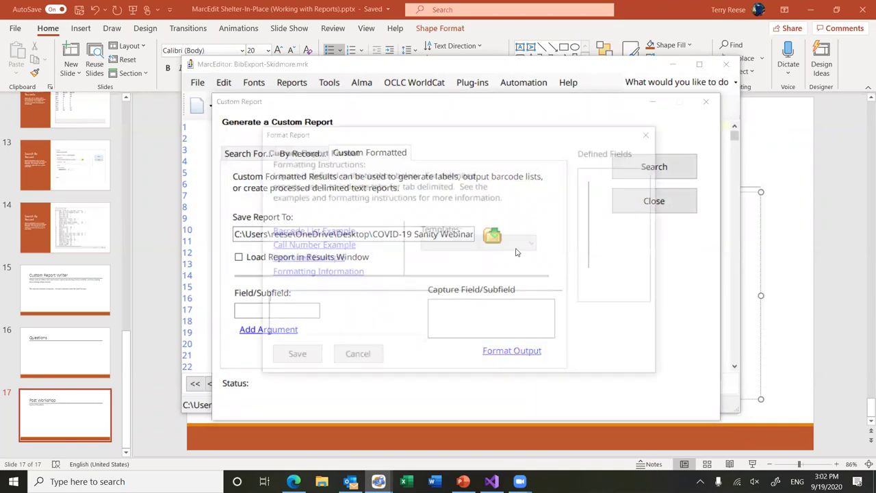
pyautogui.click(511, 244)
pyautogui.click(489, 258)
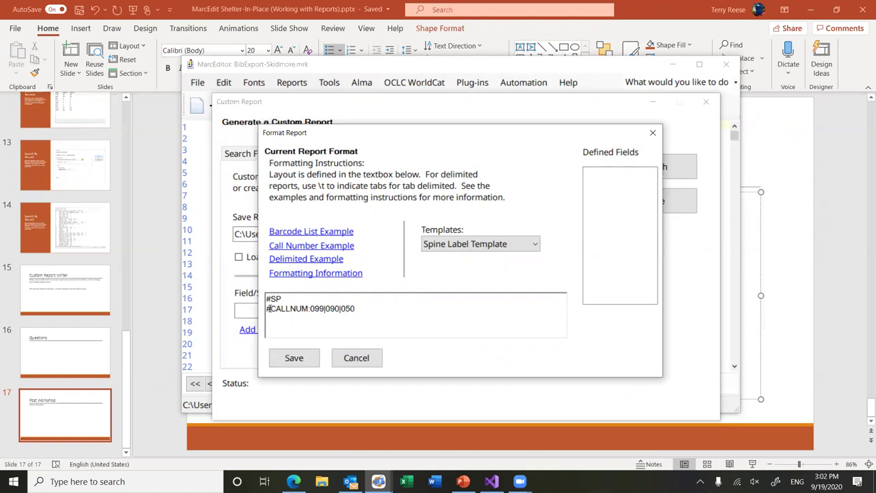
pyautogui.click(299, 358)
pyautogui.click(650, 177)
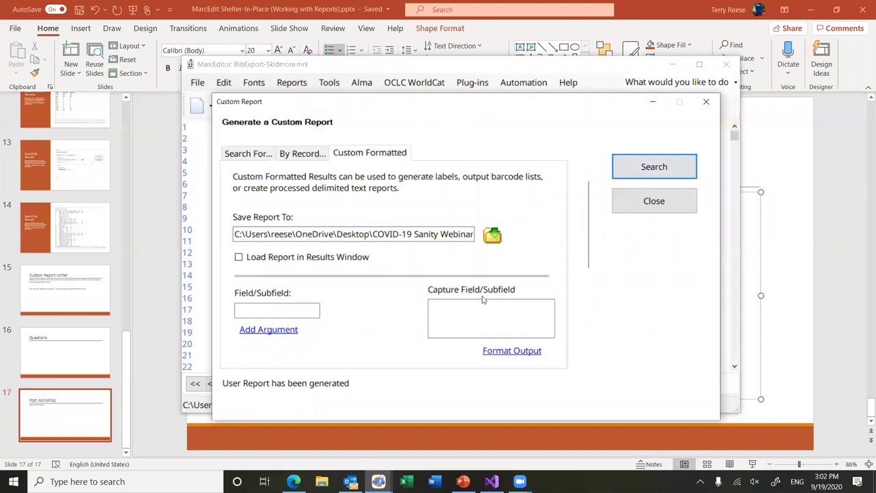
pyautogui.click(266, 306)
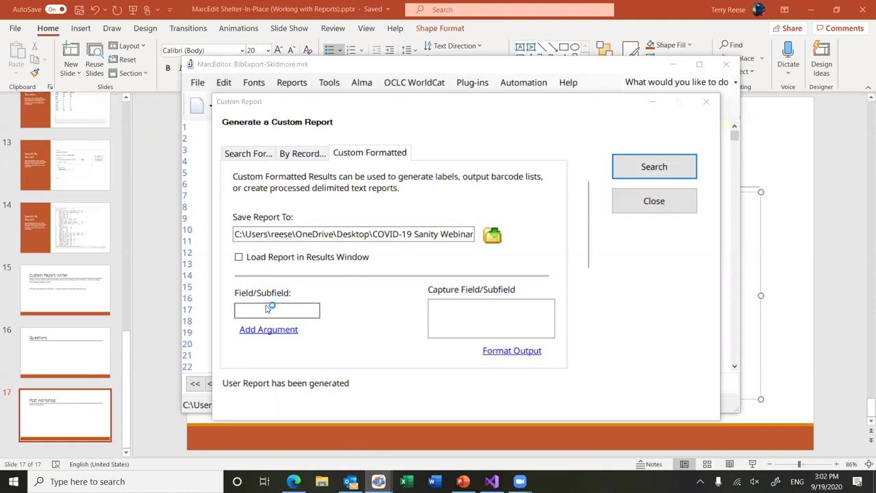
pyautogui.press('super+e')
pyautogui.doubleClick(225, 312)
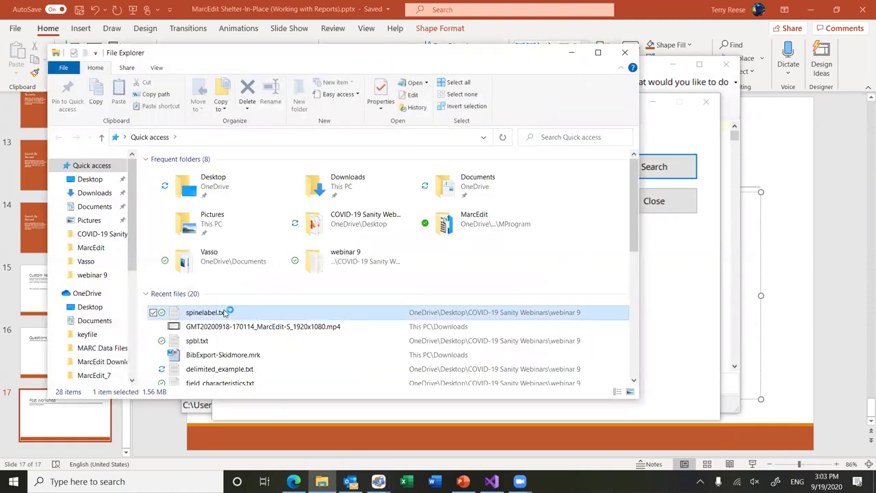
pyautogui.scroll(-3, 334, 277)
pyautogui.scroll(-10, 334, 278)
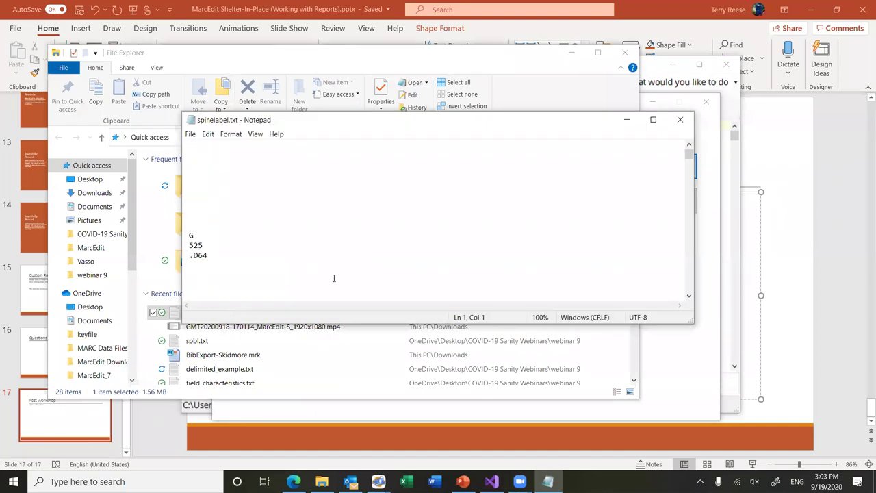
pyautogui.click(679, 119)
pyautogui.click(580, 55)
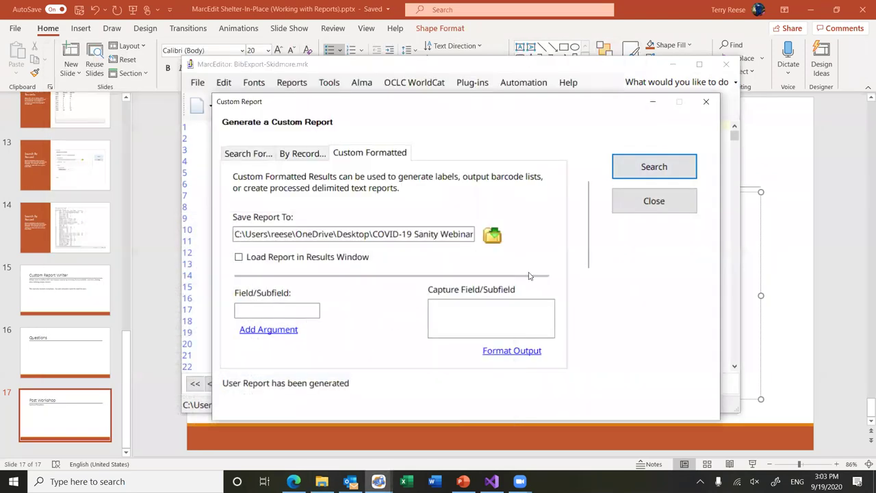
# - Switch the report output format to the SLB Label Template and save it
pyautogui.click(511, 351)
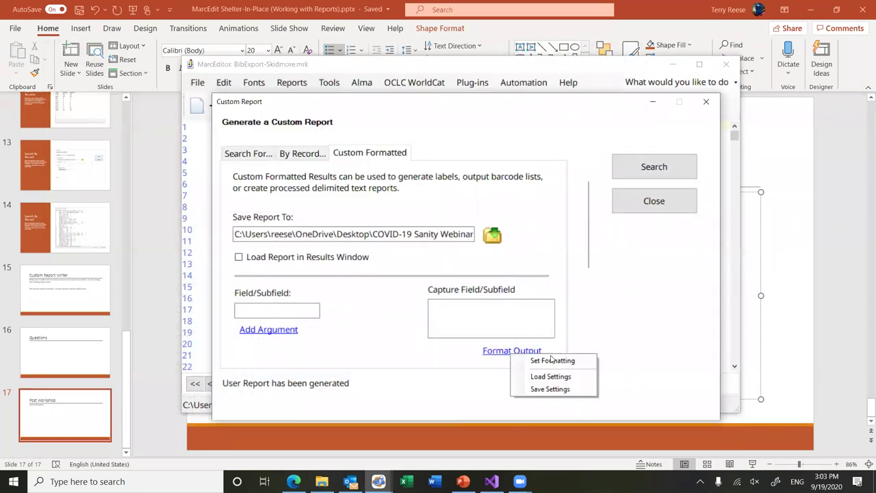
pyautogui.click(552, 360)
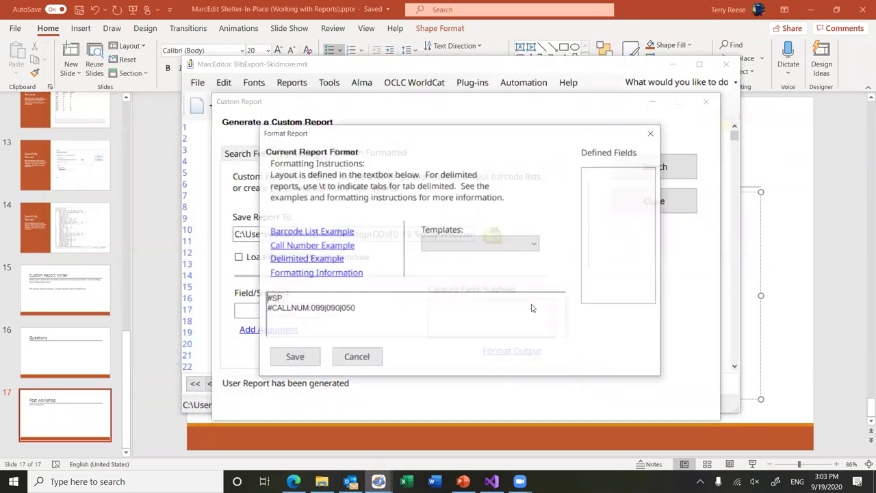
pyautogui.click(475, 244)
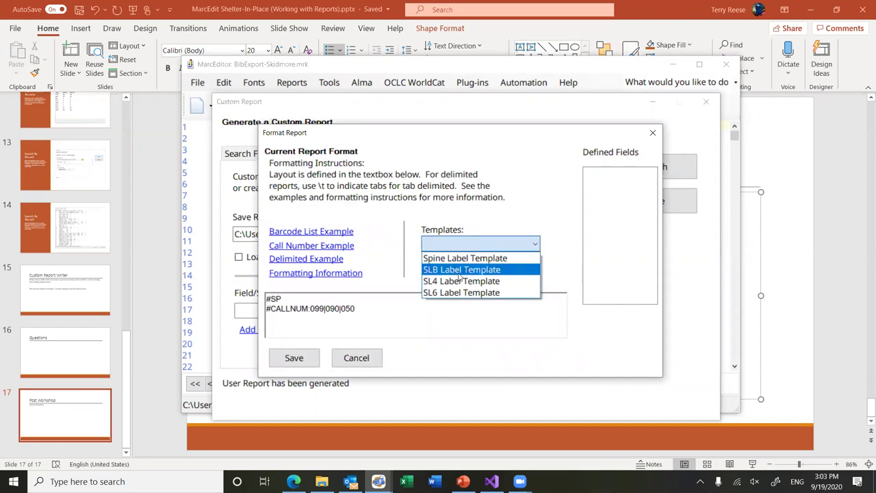
pyautogui.click(459, 271)
pyautogui.click(294, 357)
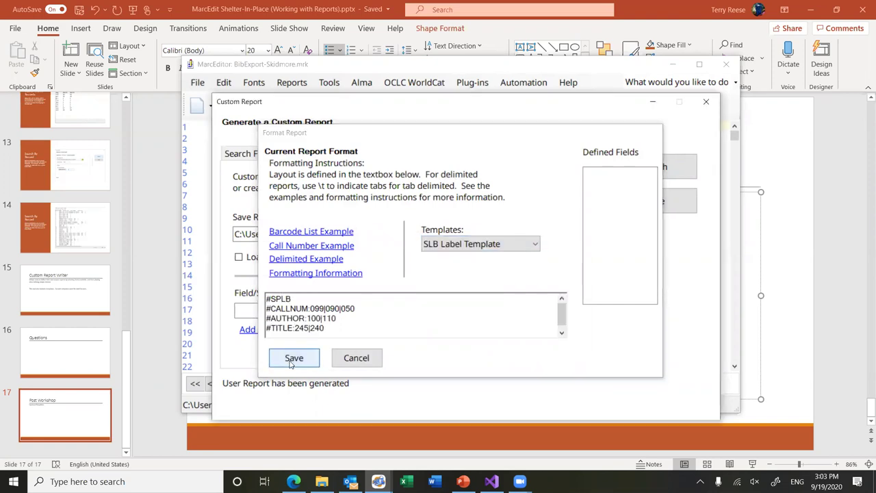
# - Rename the output file to spinelabel_2.txt, generate the report, and close the dialog
pyautogui.click(462, 234)
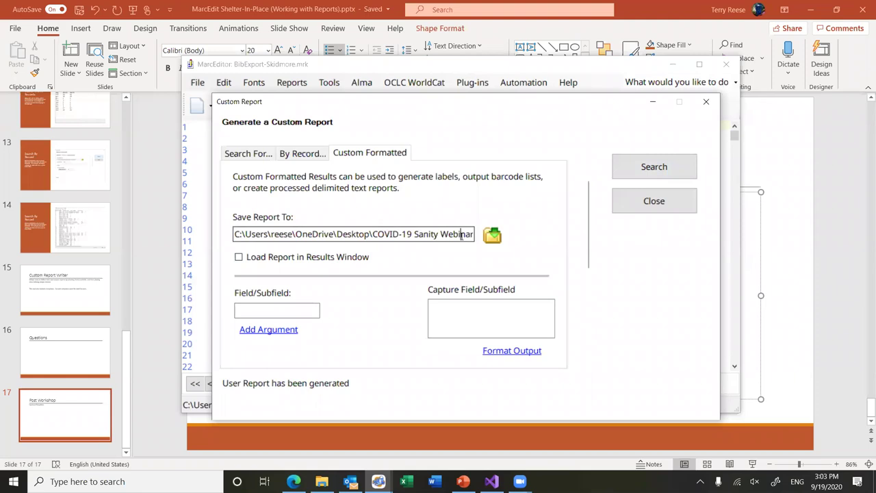
pyautogui.press('End')
pyautogui.press('Left')
pyautogui.press('Left')
pyautogui.press('Left')
pyautogui.press('Left')
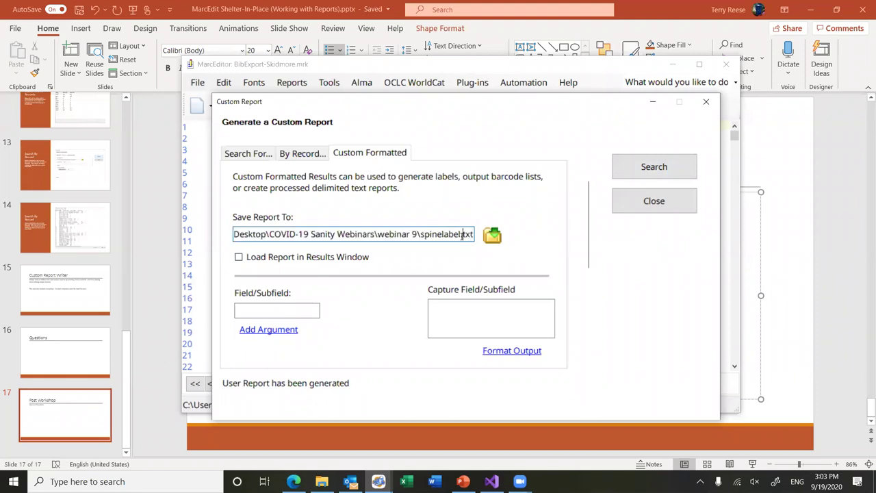
pyautogui.write('_2')
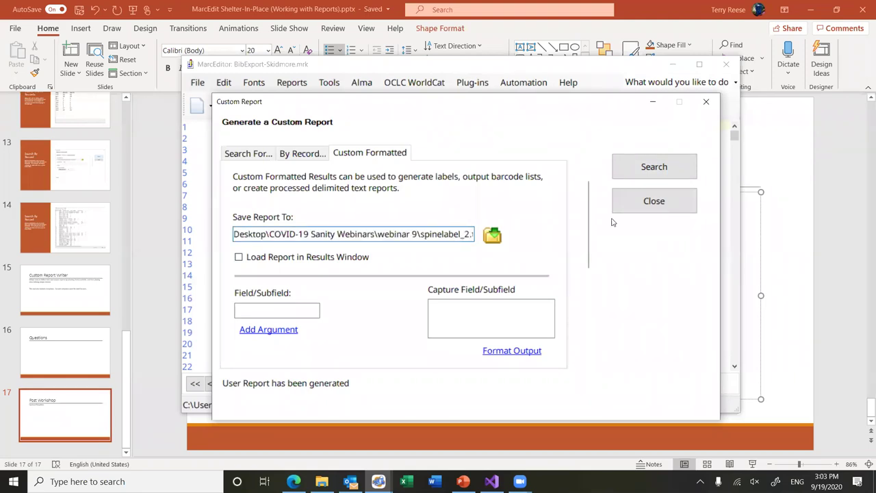
pyautogui.click(635, 176)
pyautogui.click(635, 179)
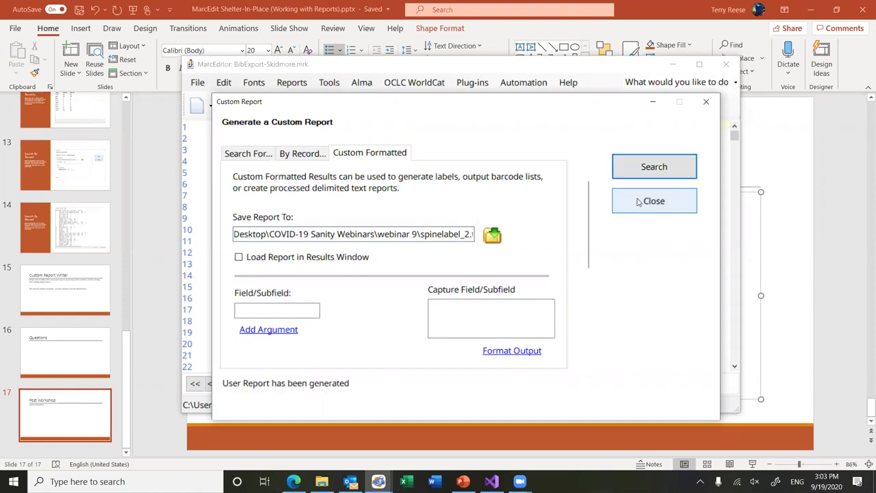
pyautogui.click(637, 201)
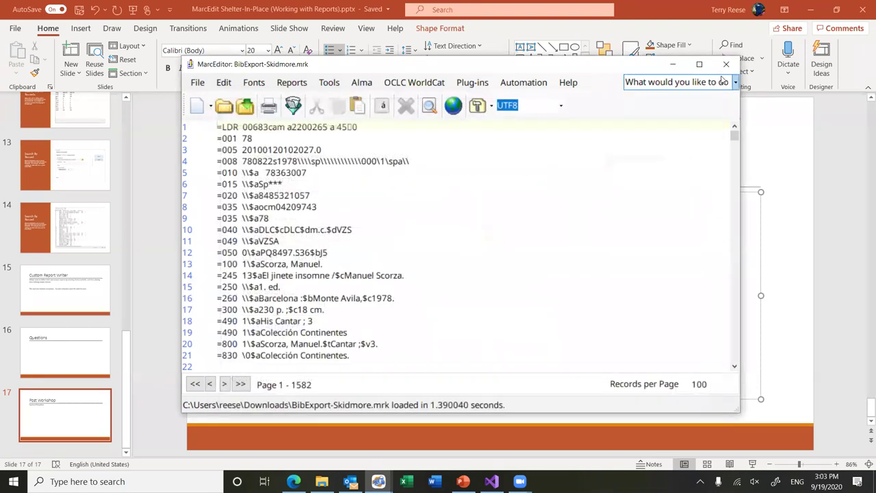
# - Close the MarcEditor and open the folder containing spinelabel.txt in File Explorer
pyautogui.click(726, 65)
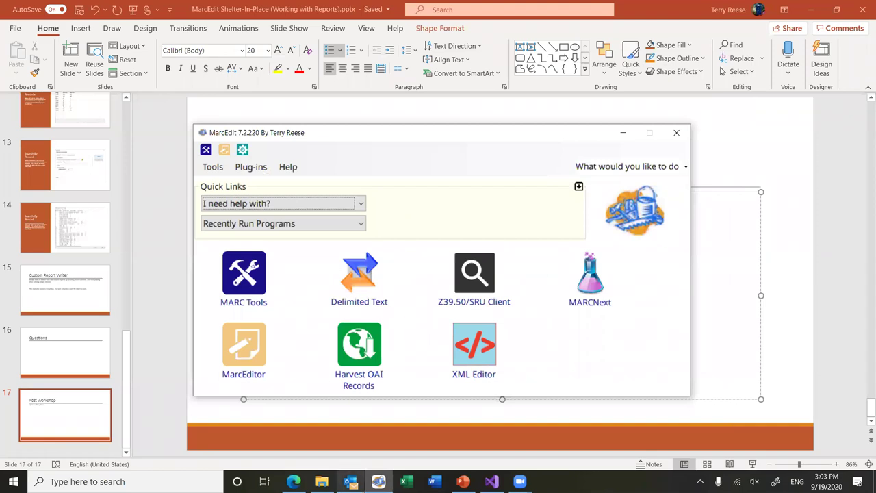
pyautogui.click(321, 481)
pyautogui.click(206, 312)
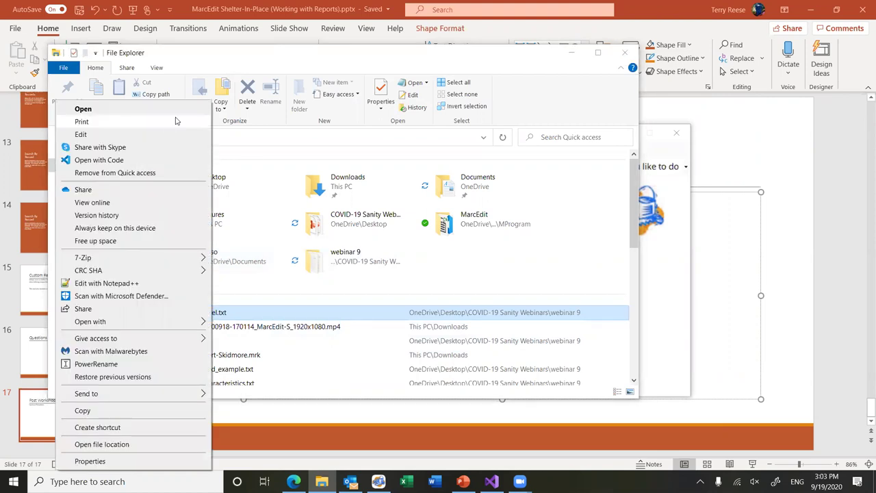
pyautogui.click(196, 65)
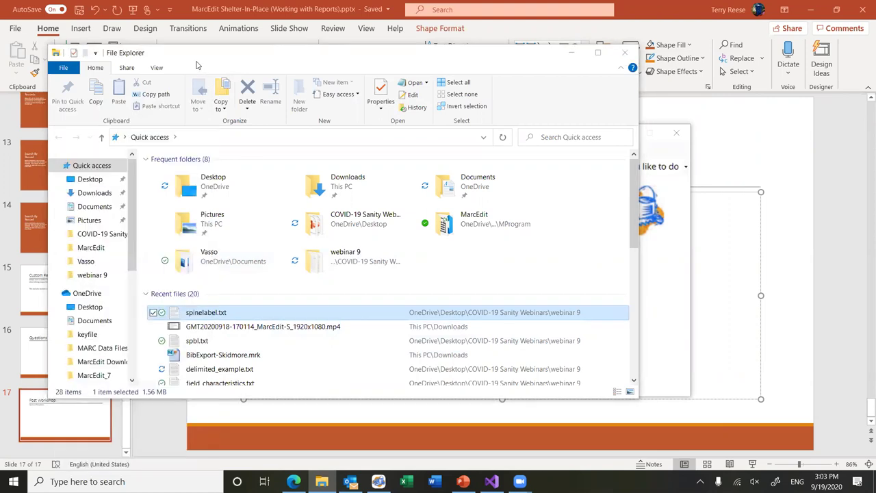
pyautogui.click(156, 67)
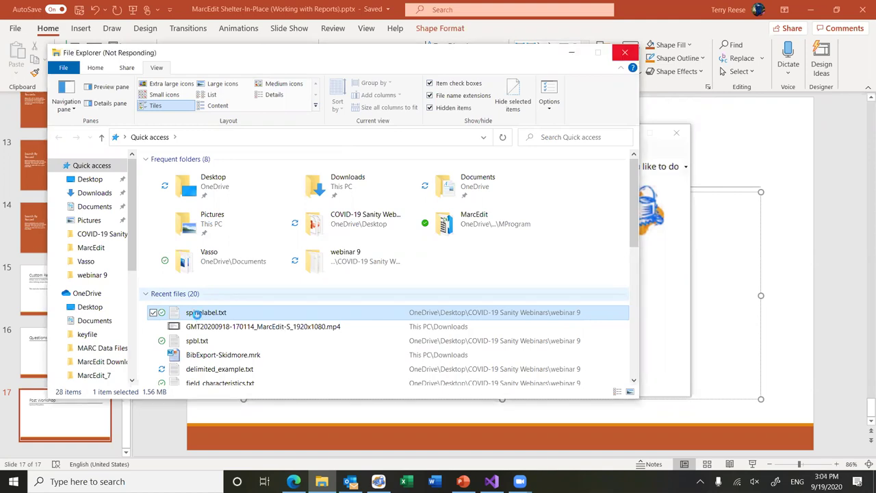
pyautogui.rightClick(196, 313)
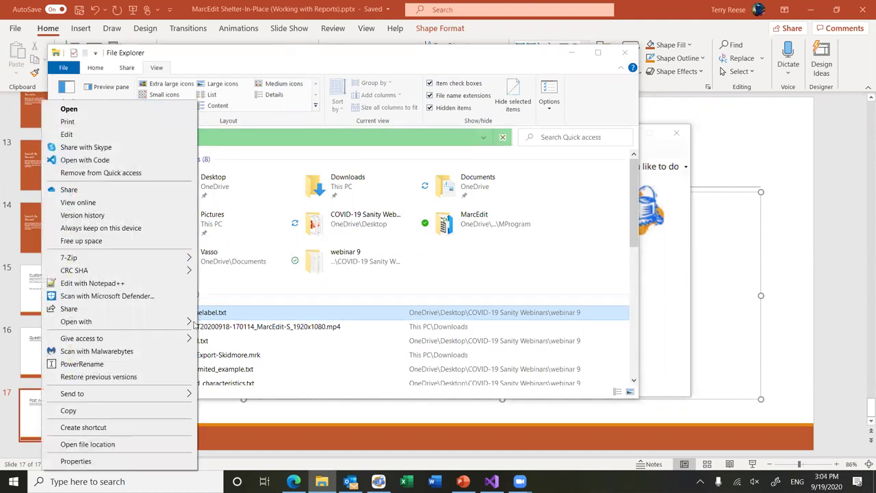
pyautogui.click(139, 443)
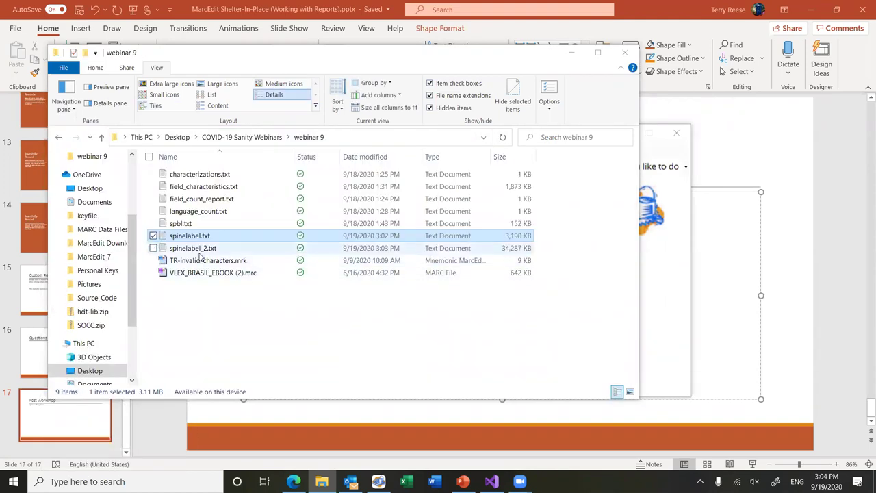
# - Open spinelabel_2.txt in Notepad, review the split call-number labels, then close it
pyautogui.doubleClick(195, 249)
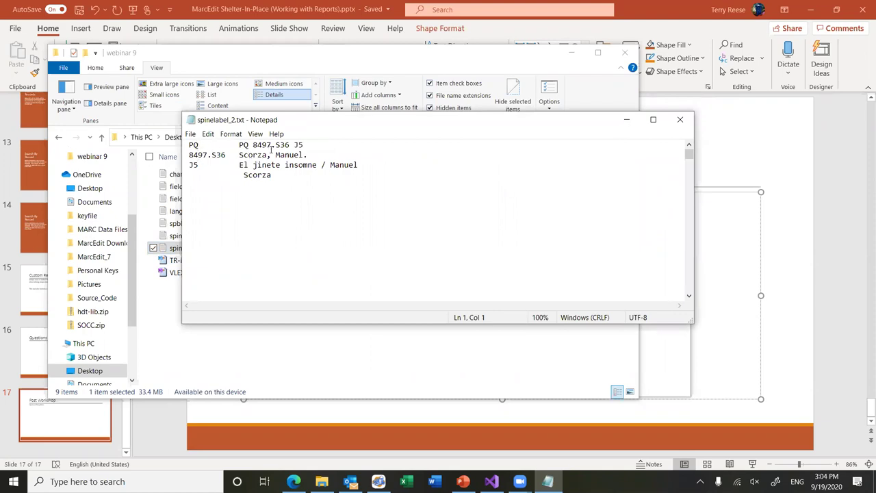
pyautogui.hotkey('ctrl', 'a')
pyautogui.press('Delete')
pyautogui.scroll(-10, 286, 210)
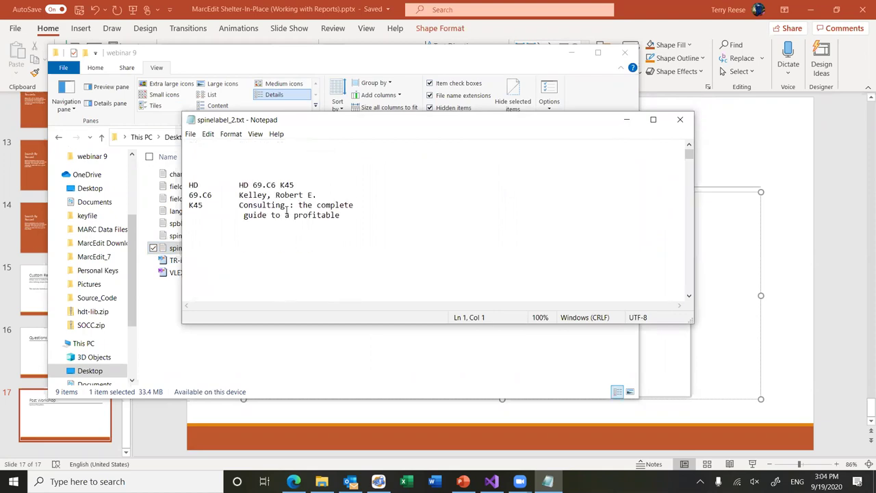
pyautogui.click(679, 120)
pyautogui.click(625, 53)
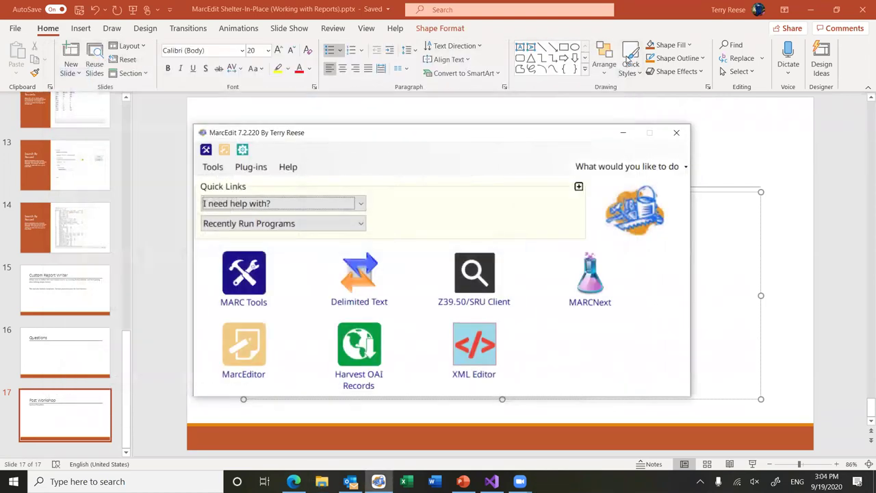